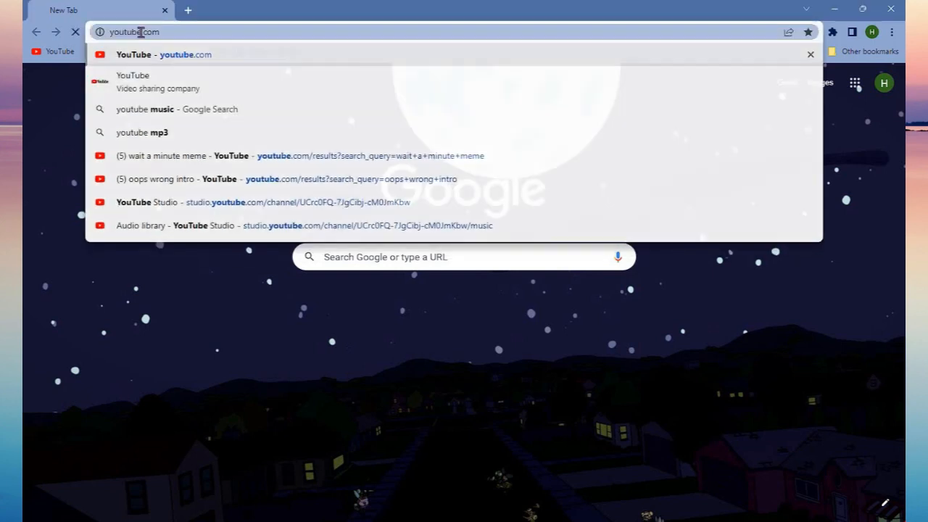
- Go to youtube.com and display the signed-in account's options
{"action": "key", "text": "Return"}
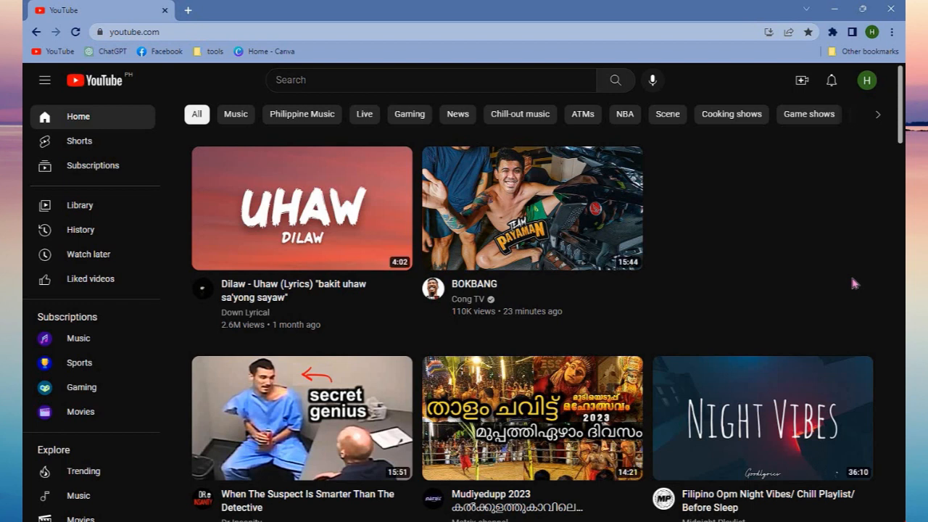
{"action": "left_click", "coordinate": [870, 80]}
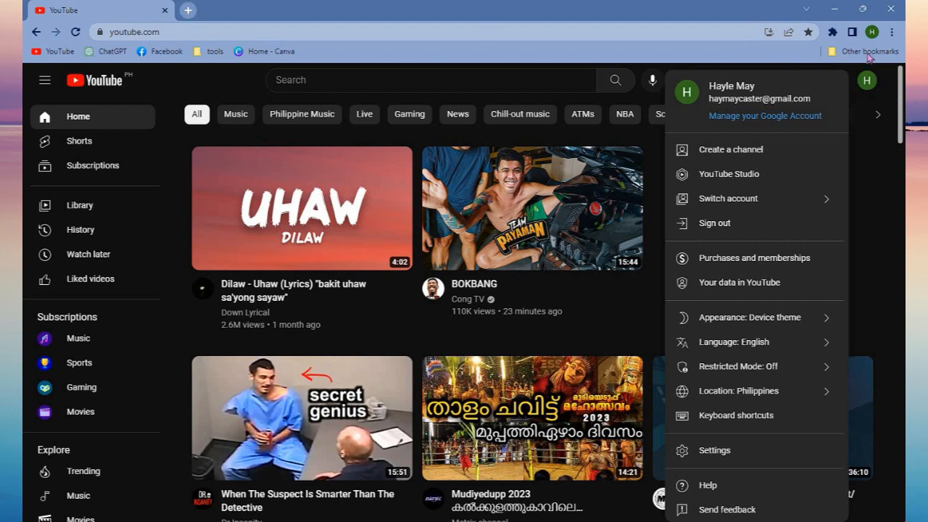
- Open the Google Account management page in a new browser tab
{"action": "left_click", "coordinate": [187, 11]}
{"action": "left_click", "coordinate": [887, 85]}
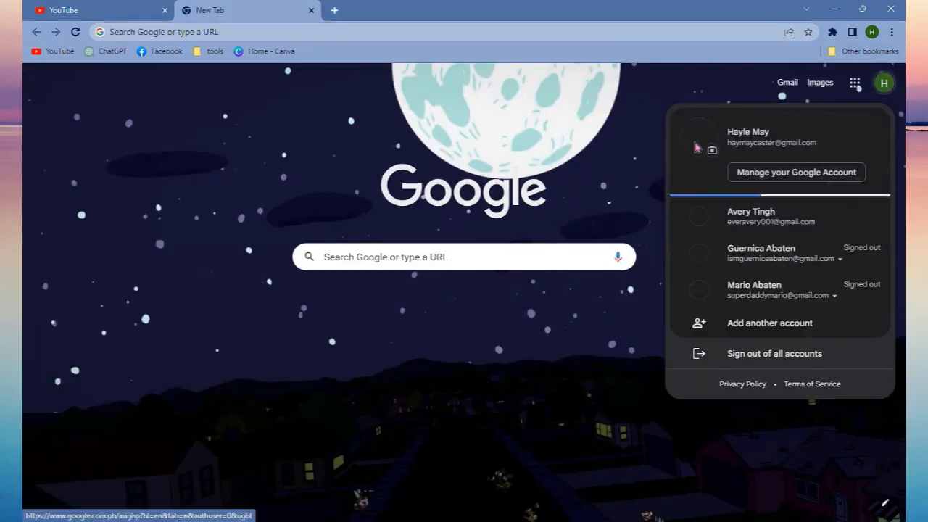
{"action": "left_click", "coordinate": [772, 172]}
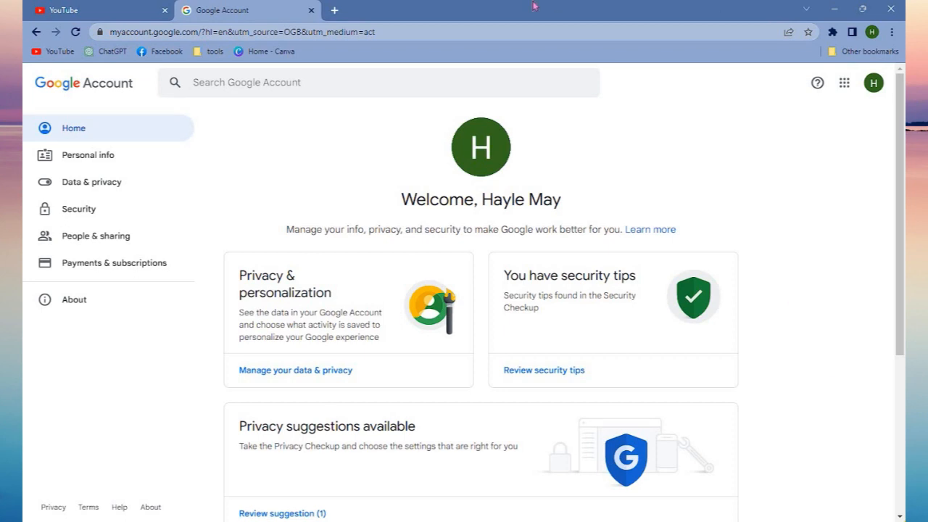
- Return to the YouTube home page and start creating a channel for the signed-in account
{"action": "left_click", "coordinate": [63, 10]}
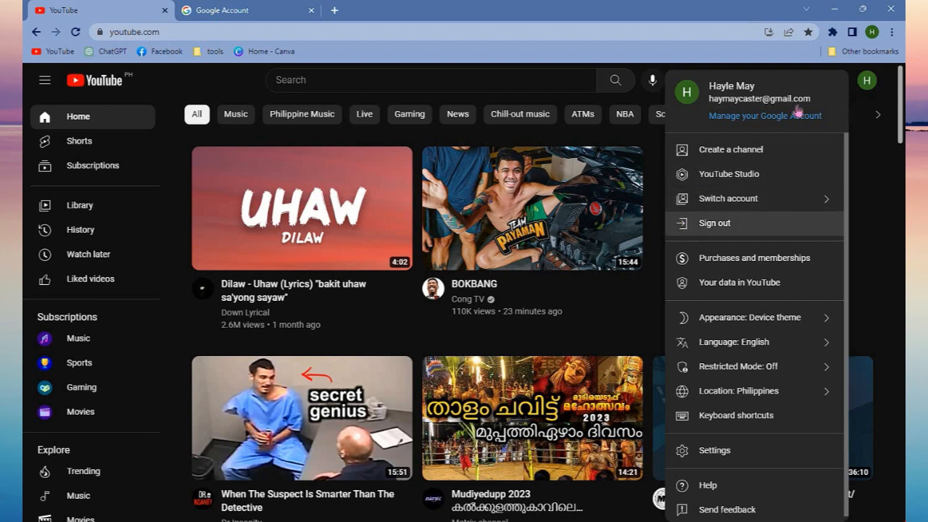
{"action": "left_click", "coordinate": [865, 81]}
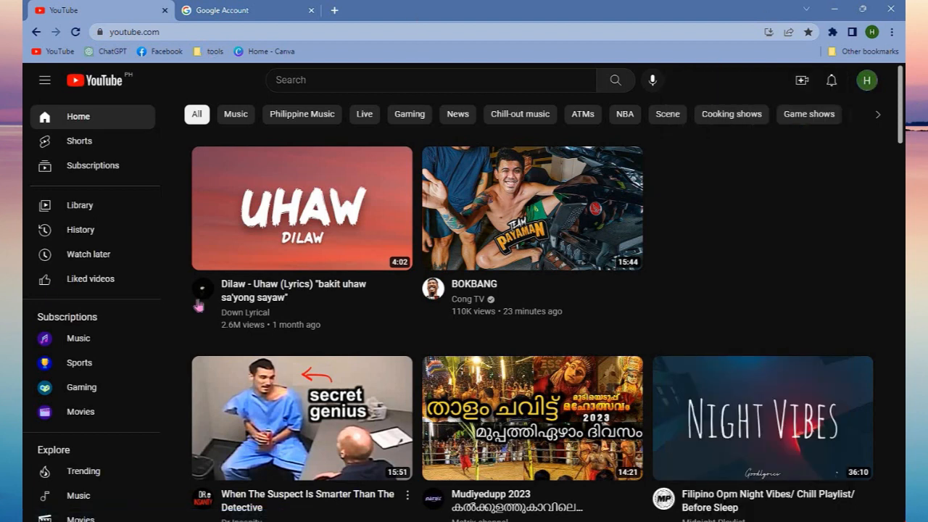
{"action": "left_click", "coordinate": [870, 83]}
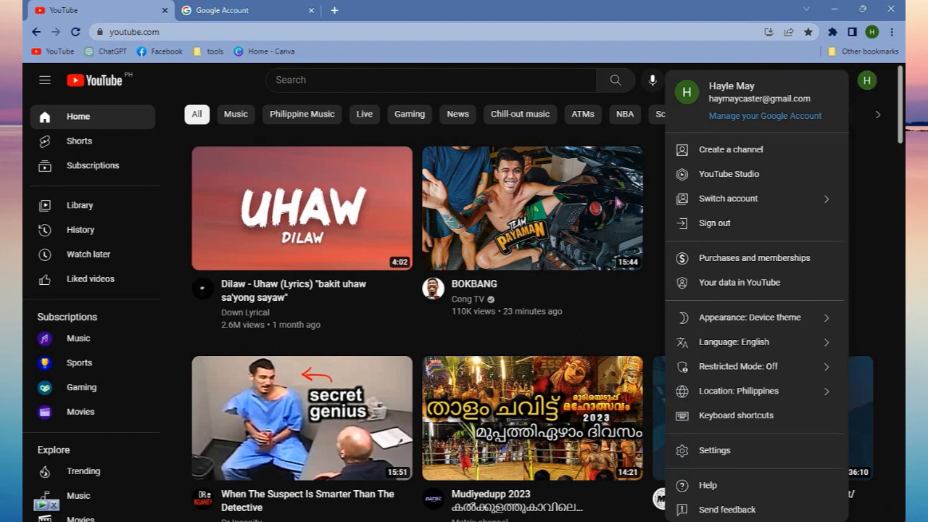
{"action": "left_click", "coordinate": [722, 155]}
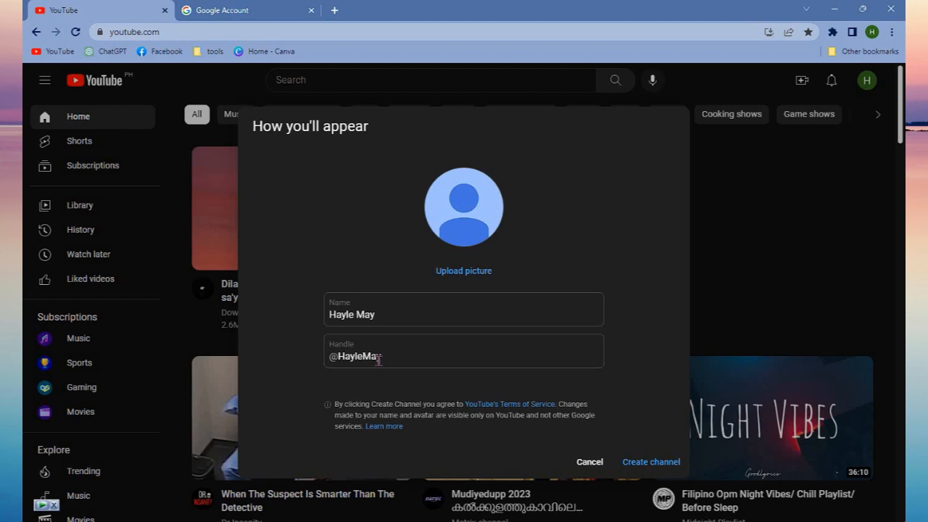
- Upload the knitted monster soup bowl picture as the profile picture and create the channel with the prefilled name and handle
{"action": "left_click_drag", "start_coordinate": [382, 315], "coordinate": [298, 313]}
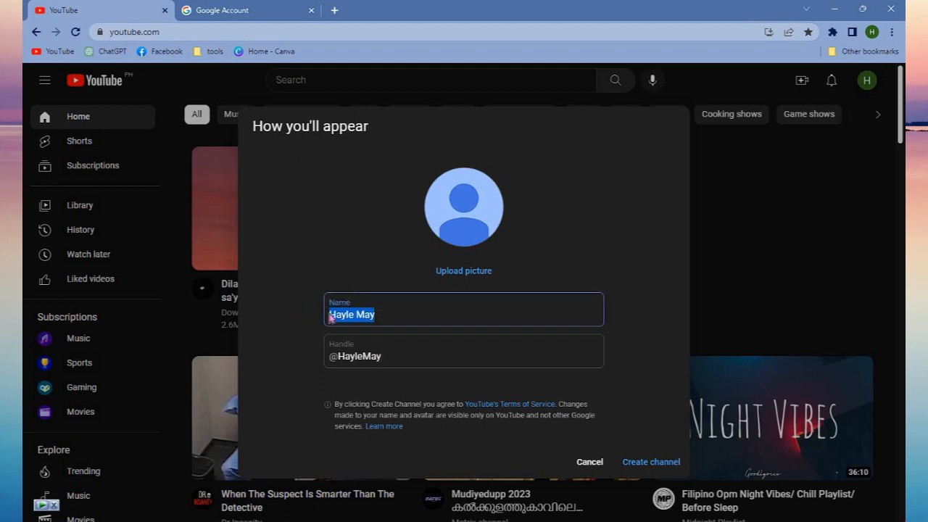
{"action": "left_click", "coordinate": [401, 313]}
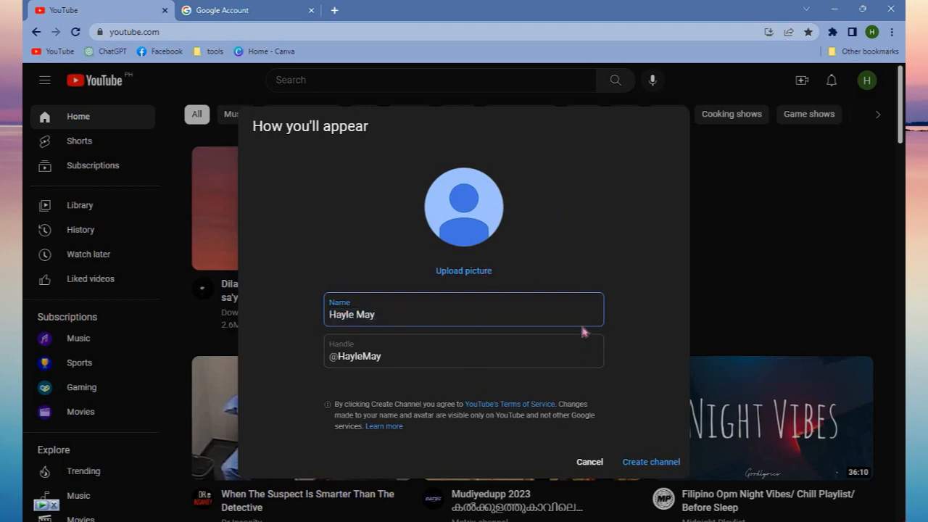
{"action": "left_click", "coordinate": [476, 273]}
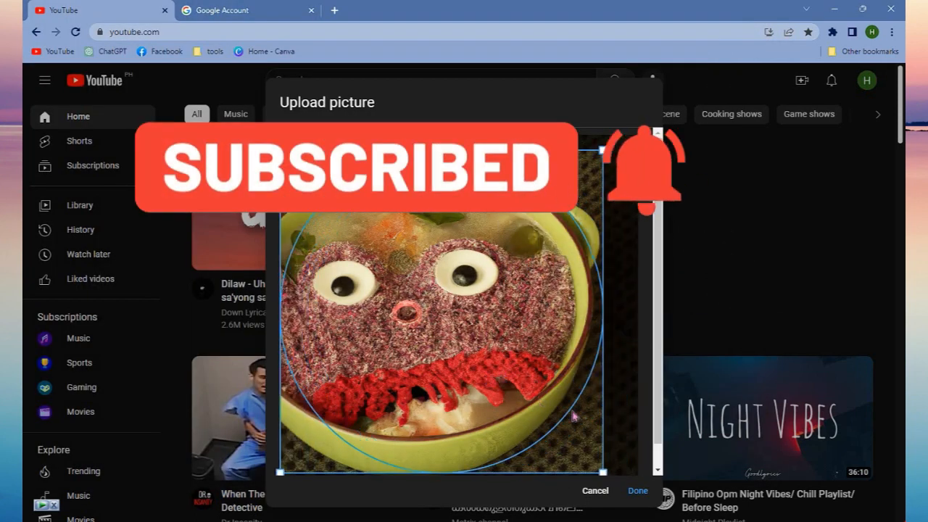
{"action": "left_click", "coordinate": [640, 488]}
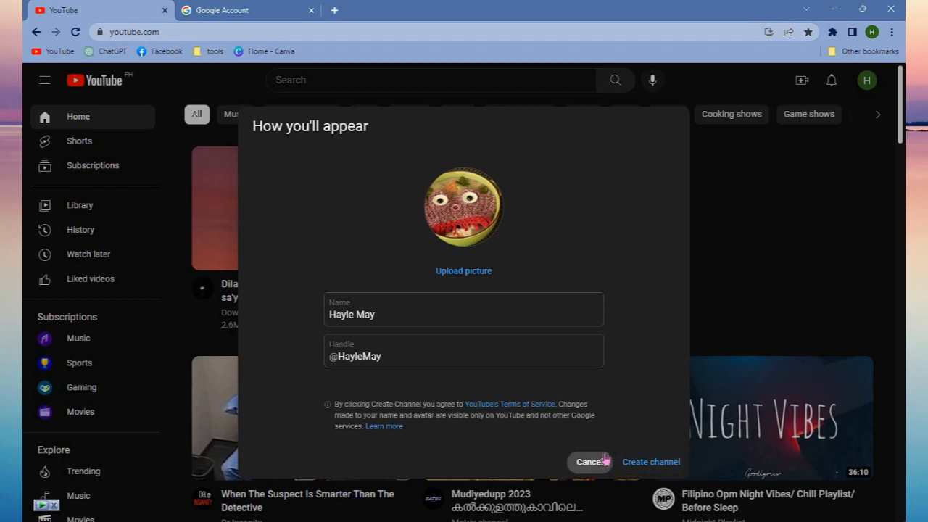
{"action": "left_click", "coordinate": [671, 471]}
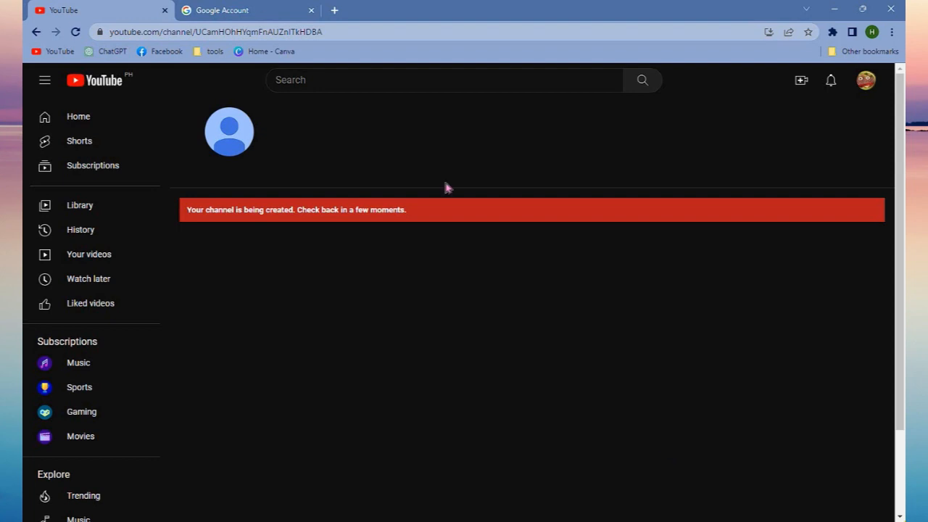
- Open the new channel's page from the second YouTube tab and close the tab still showing the channel being created
{"action": "left_click", "coordinate": [251, 9]}
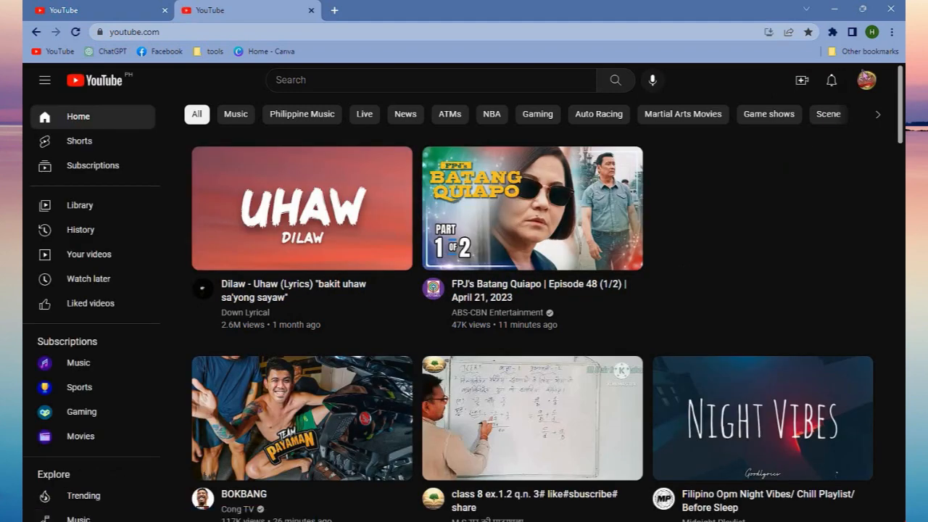
{"action": "left_click", "coordinate": [867, 80]}
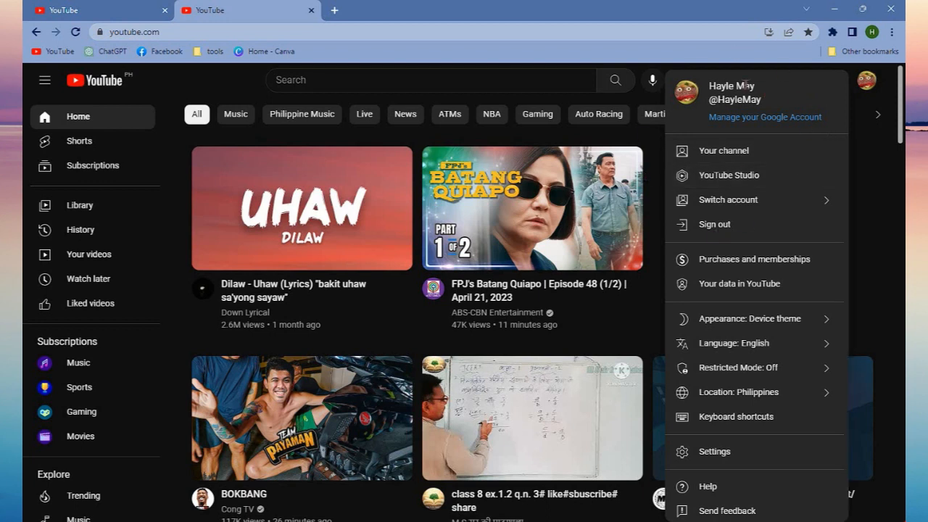
{"action": "left_click", "coordinate": [712, 162]}
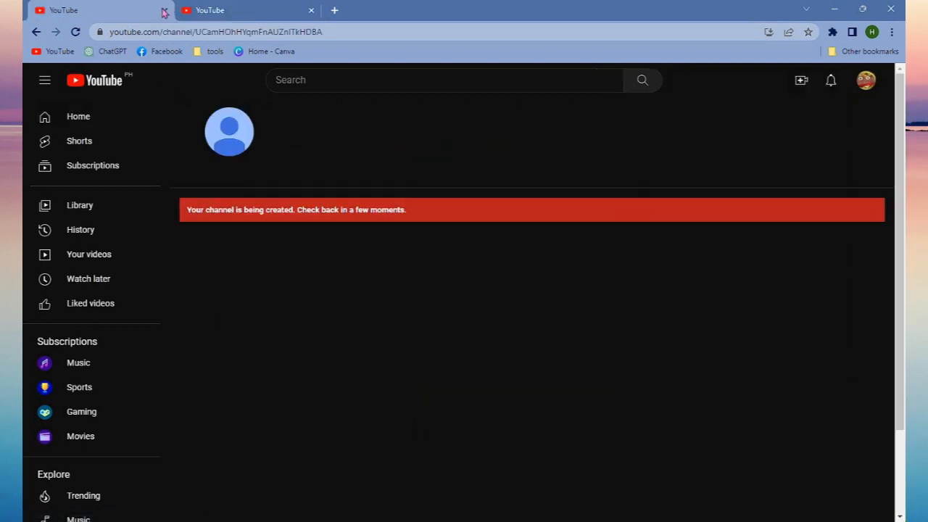
{"action": "left_click", "coordinate": [164, 10]}
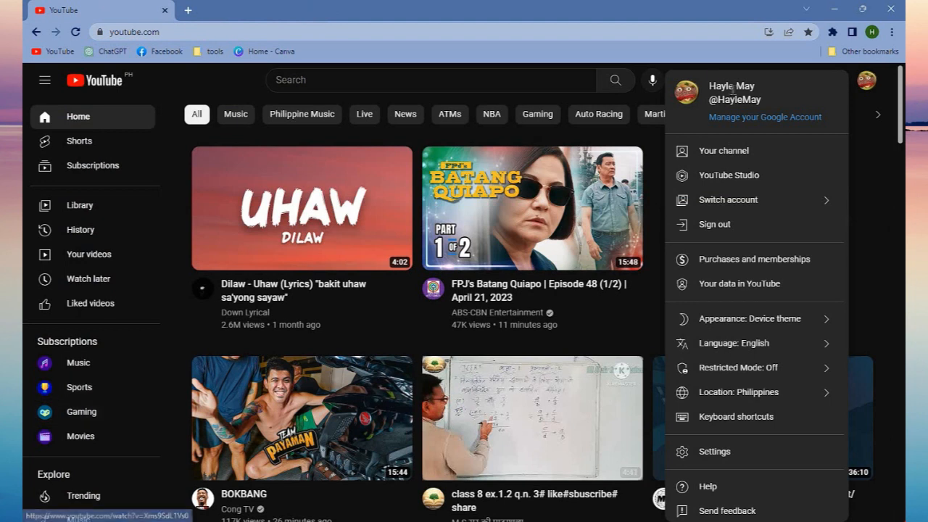
{"action": "left_click", "coordinate": [735, 153]}
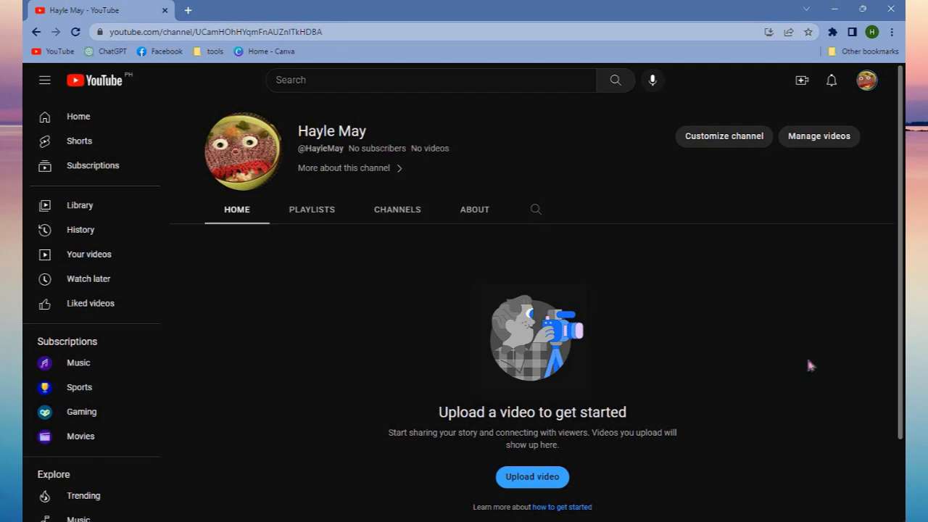
- Open the channel's customization page in YouTube Studio and dismiss the welcome, dark theme and playlist notices
{"action": "scroll", "coordinate": [806, 355], "scroll_direction": "down", "scroll_amount": 2}
{"action": "scroll", "coordinate": [805, 355], "scroll_direction": "up", "scroll_amount": 2}
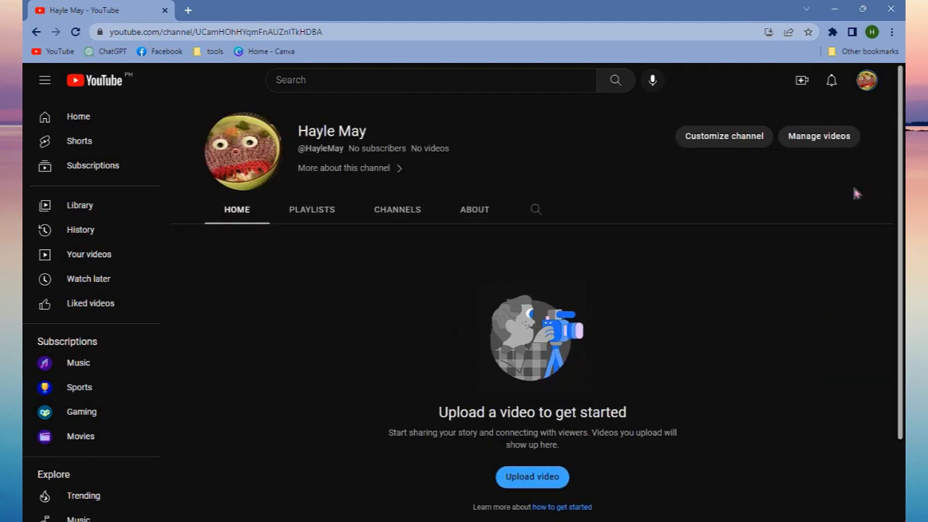
{"action": "left_click", "coordinate": [719, 144]}
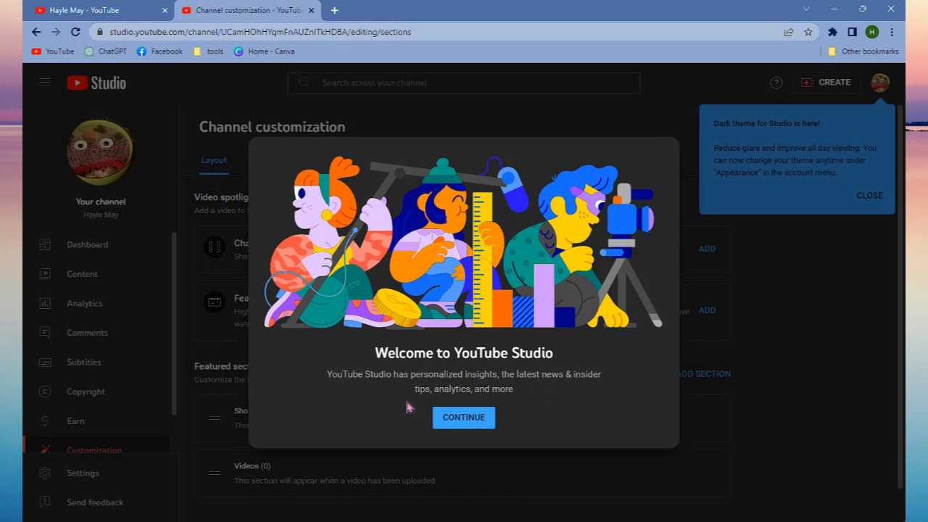
{"action": "left_click", "coordinate": [479, 422]}
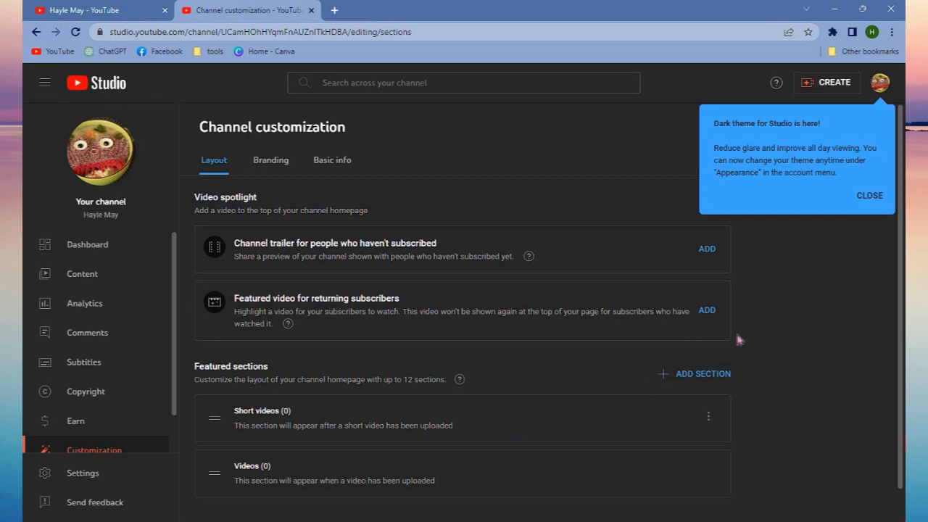
{"action": "left_click", "coordinate": [874, 197]}
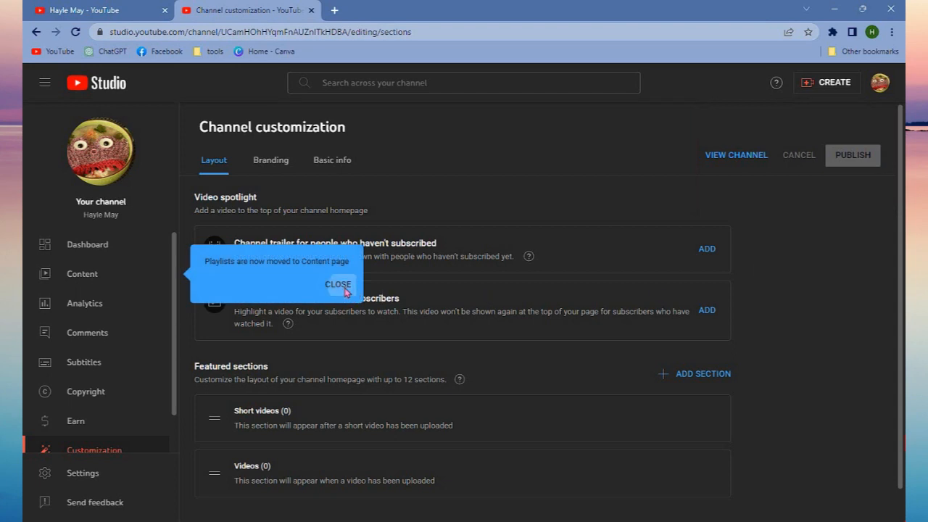
{"action": "left_click", "coordinate": [346, 290]}
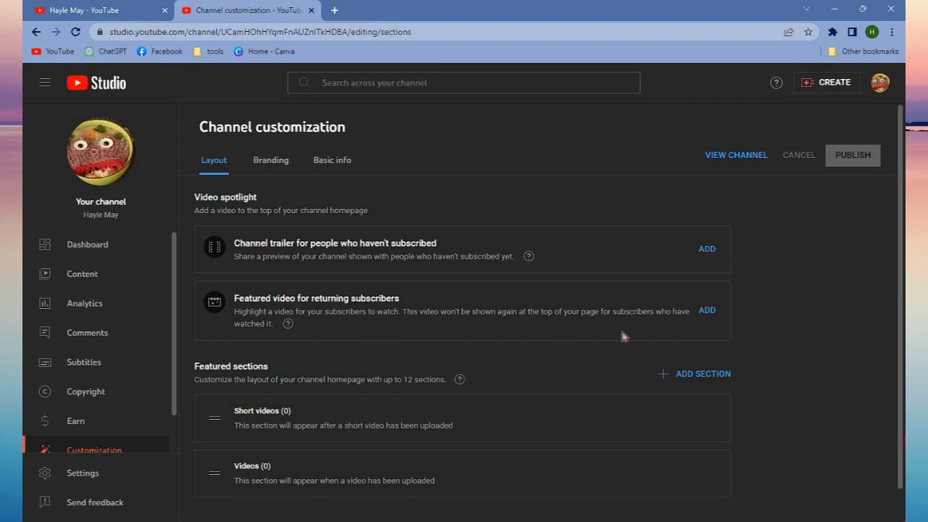
- In the Branding settings, upload 8b7fcc211815c915086723f256398f84 as the channel's banner image and accept its crop
{"action": "scroll", "coordinate": [570, 337], "scroll_direction": "down", "scroll_amount": 1}
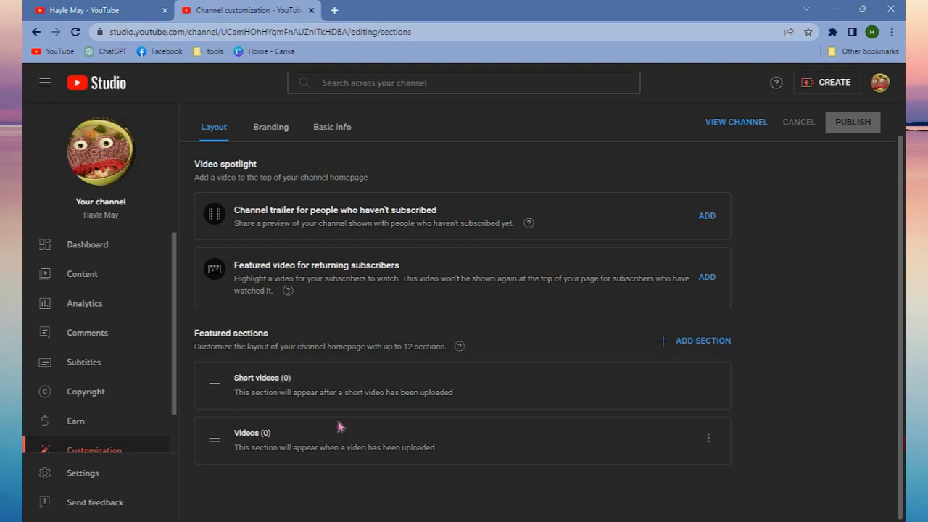
{"action": "scroll", "coordinate": [269, 132], "scroll_direction": "up", "scroll_amount": 1}
{"action": "left_click", "coordinate": [266, 160]}
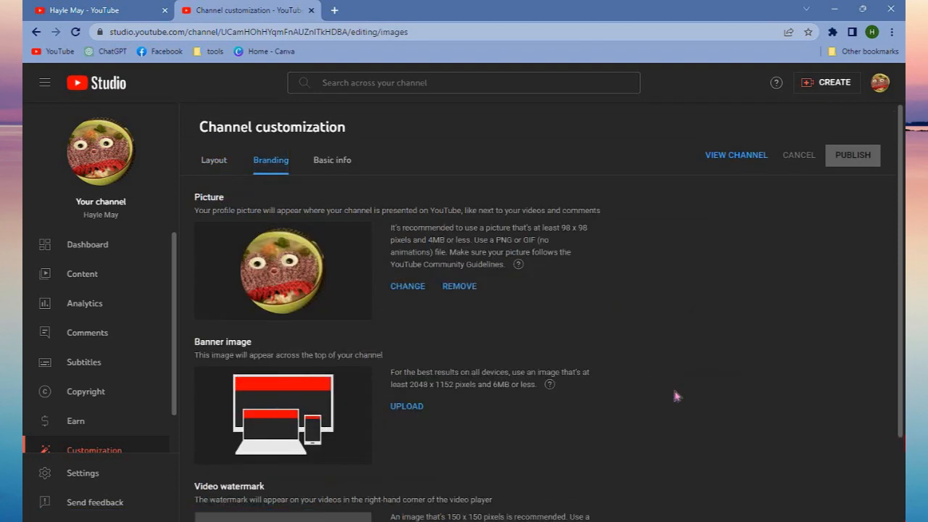
{"action": "scroll", "coordinate": [638, 377], "scroll_direction": "down", "scroll_amount": 2}
{"action": "scroll", "coordinate": [559, 305], "scroll_direction": "up", "scroll_amount": 2}
{"action": "scroll", "coordinate": [308, 312], "scroll_direction": "down", "scroll_amount": 1}
{"action": "scroll", "coordinate": [308, 312], "scroll_direction": "down", "scroll_amount": 1}
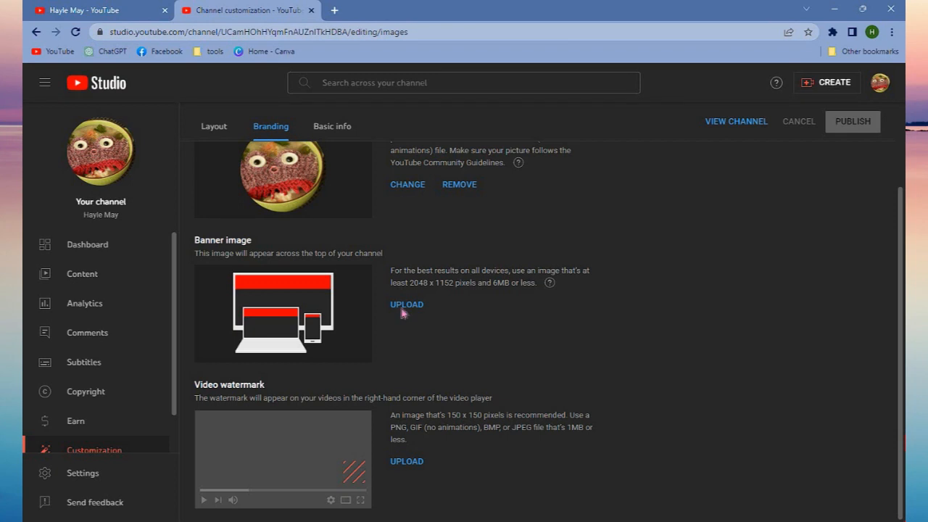
{"action": "left_click", "coordinate": [404, 313]}
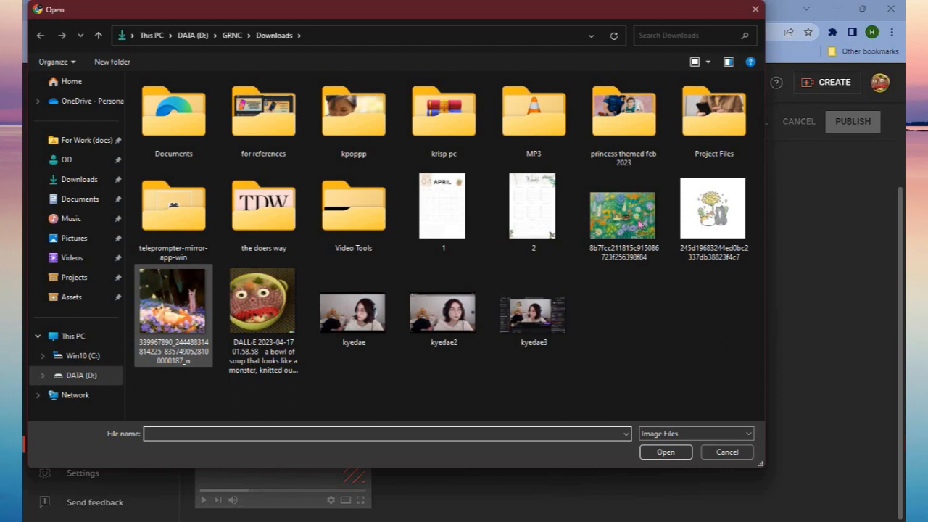
{"action": "left_click", "coordinate": [623, 217]}
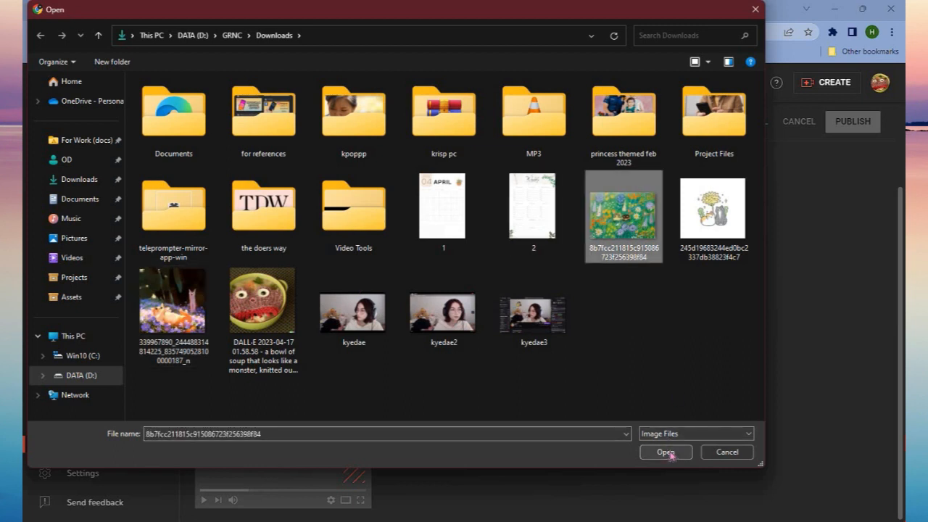
{"action": "left_click", "coordinate": [666, 452]}
{"action": "left_click_drag", "start_coordinate": [569, 380], "coordinate": [569, 384]}
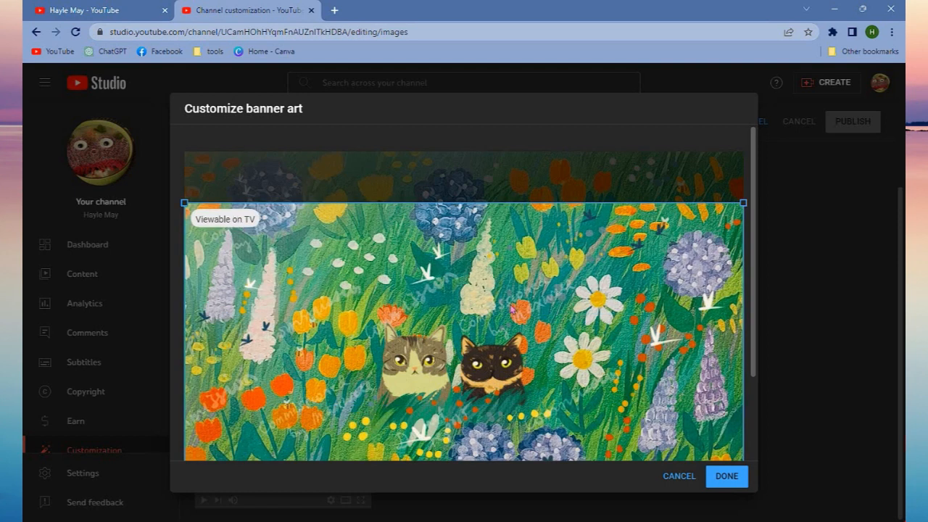
{"action": "left_click", "coordinate": [727, 478]}
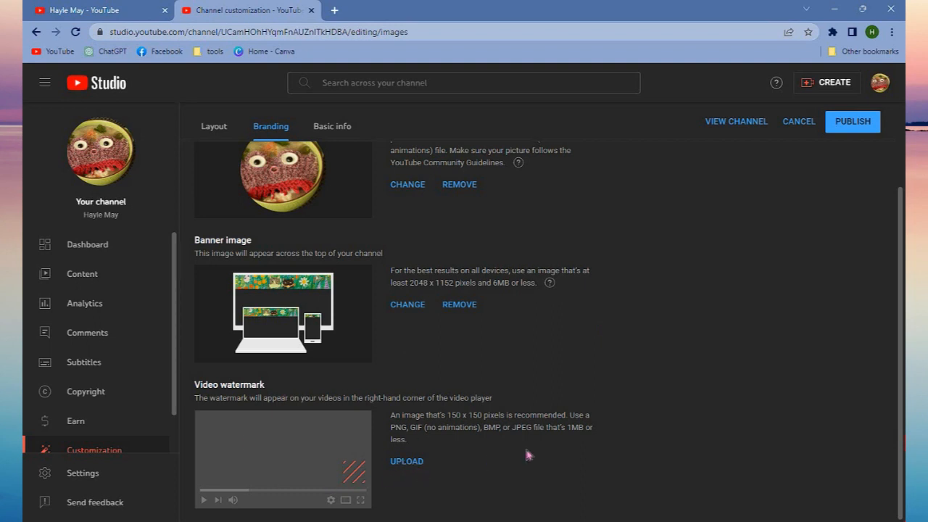
- Open the channel's Basic info settings at the Description field
{"action": "scroll", "coordinate": [364, 166], "scroll_direction": "up", "scroll_amount": 2}
{"action": "left_click", "coordinate": [341, 163]}
{"action": "scroll", "coordinate": [387, 178], "scroll_direction": "down", "scroll_amount": 3}
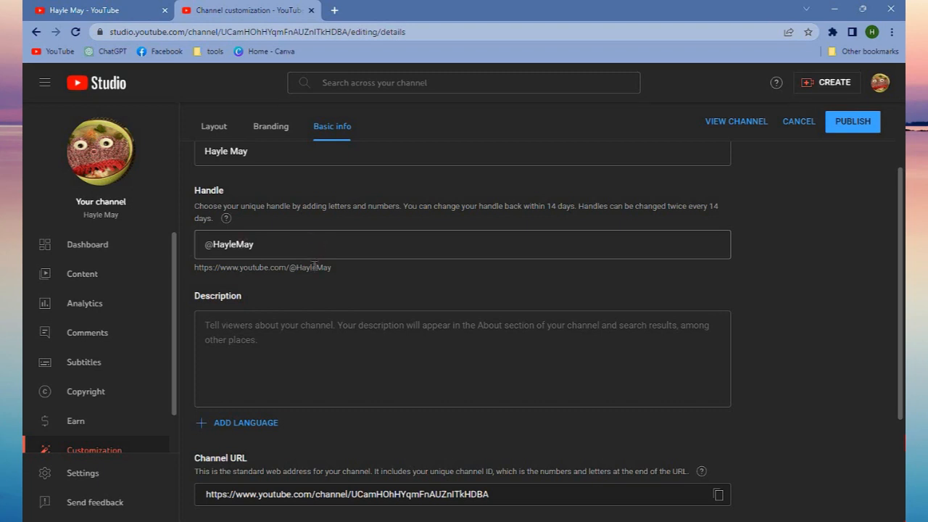
{"action": "scroll", "coordinate": [314, 265], "scroll_direction": "down", "scroll_amount": 2}
{"action": "left_click", "coordinate": [278, 240]}
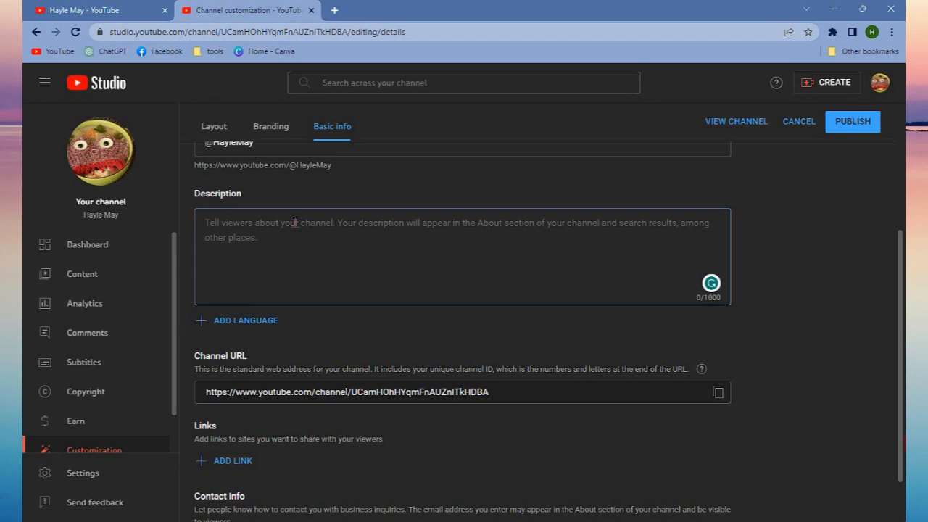
{"action": "type", "text": "This"}
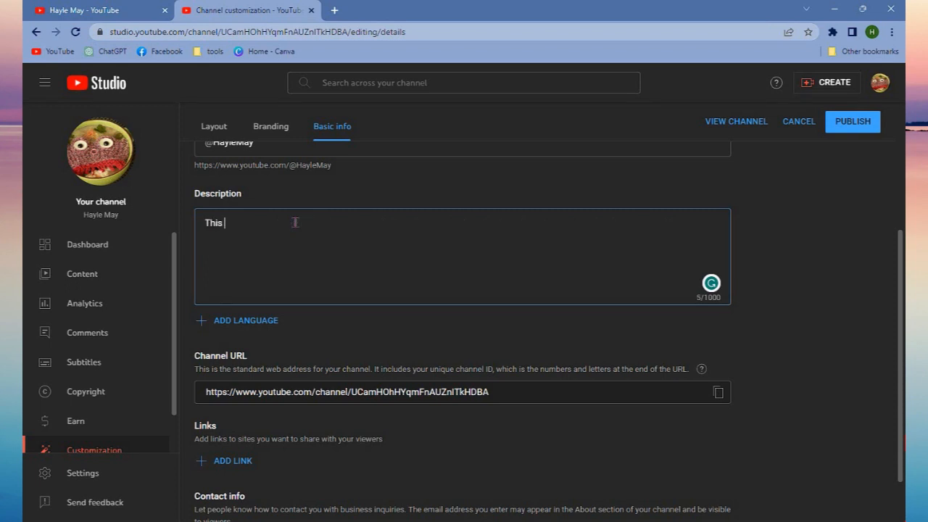
{"action": "type", "text": " i"}
{"action": "key", "text": "BackSpace"}
{"action": "key", "text": "BackSpace"}
{"action": "key", "text": "BackSpace"}
{"action": "key", "text": "BackSpace"}
{"action": "key", "text": "BackSpace"}
{"action": "key", "text": "BackSpace"}
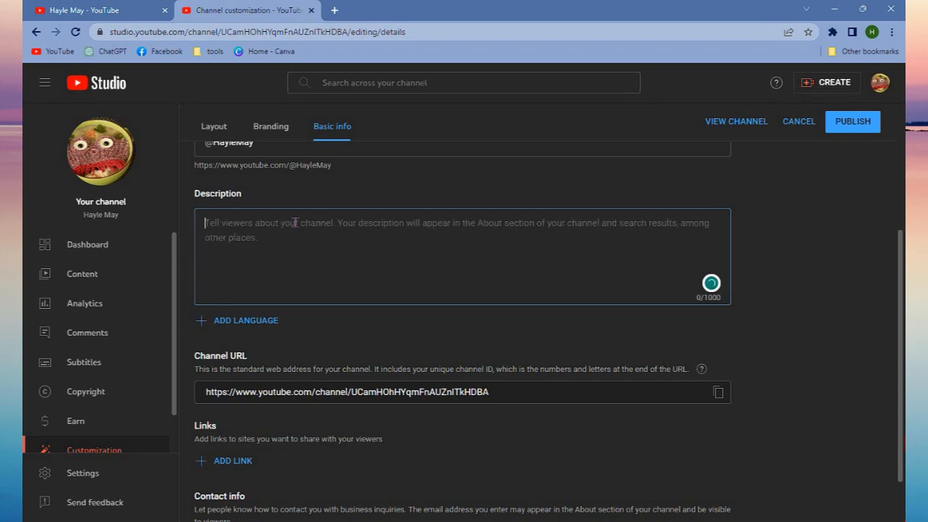
- Write the channel description "Hi guys! Welcome to my channel. Enjoy my videos. Thank you! :)"
{"action": "type", "text": "Hi guys!"}
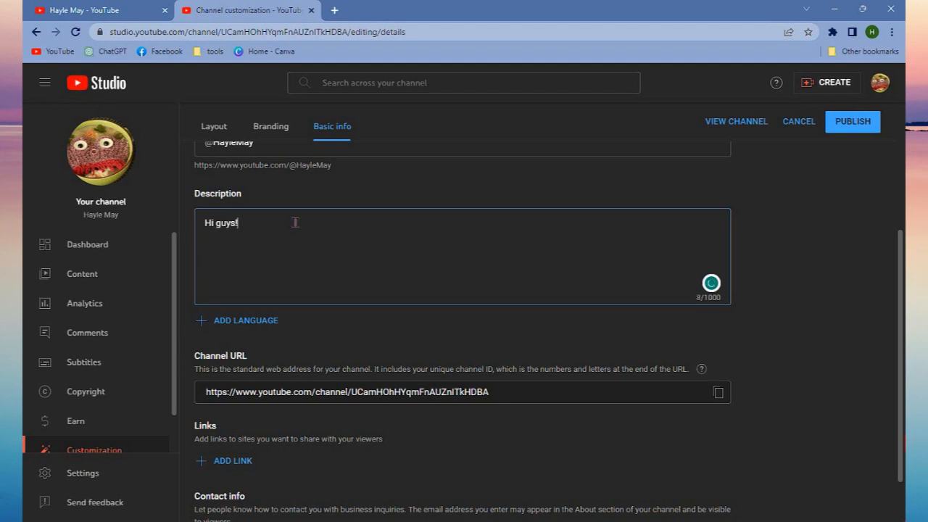
{"action": "type", "text": " Welcome to my channel. En"}
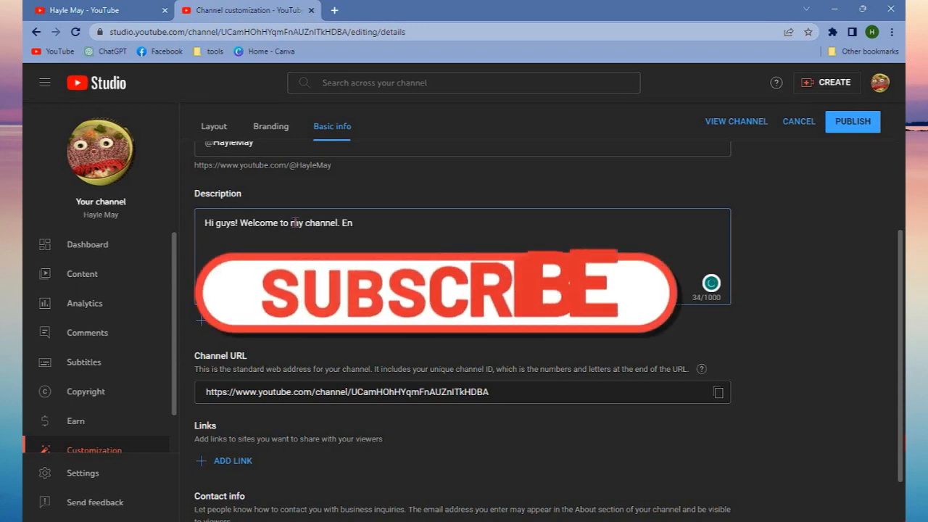
{"action": "type", "text": "joy my videos"}
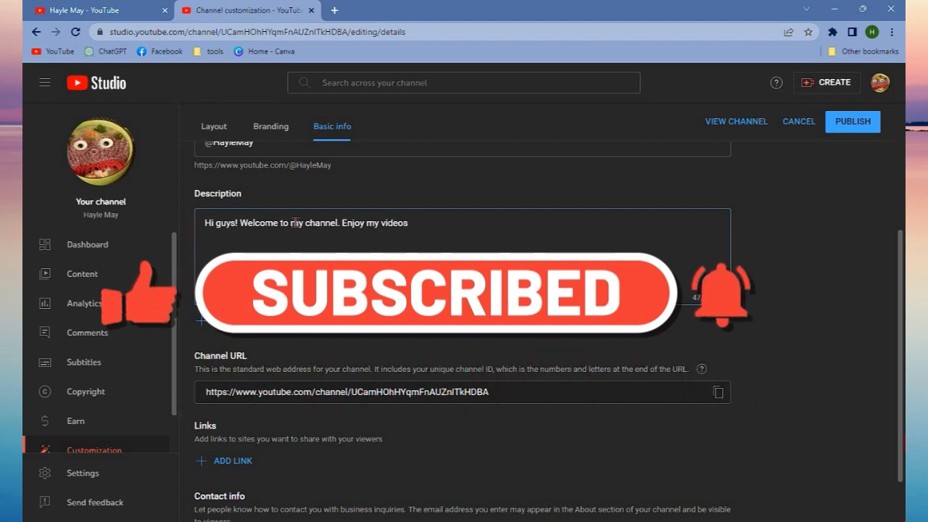
{"action": "type", "text": ". Thank you"}
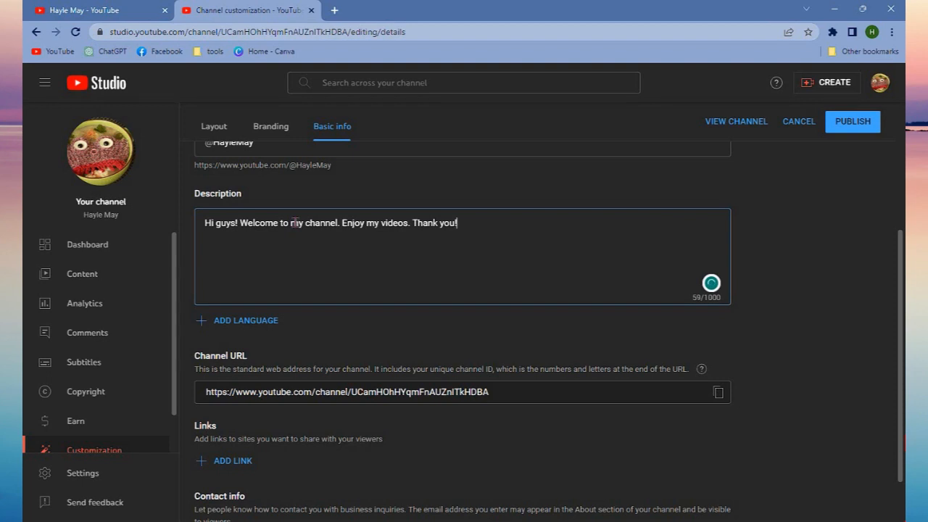
{"action": "type", "text": "! :)"}
- Add a blank link entry under Links and look over the banner link and contact info settings
{"action": "scroll", "coordinate": [416, 353], "scroll_direction": "down", "scroll_amount": 1}
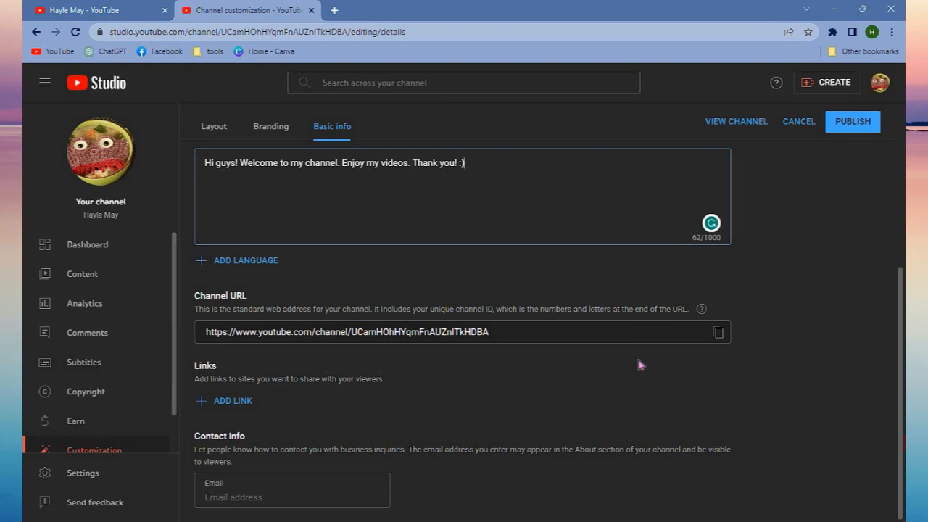
{"action": "left_click", "coordinate": [240, 403]}
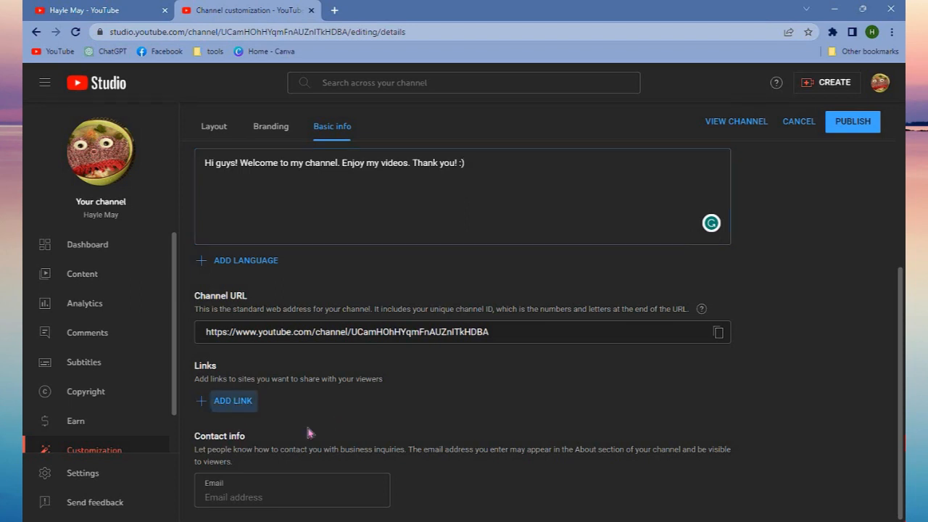
{"action": "scroll", "coordinate": [319, 377], "scroll_direction": "down", "scroll_amount": 2}
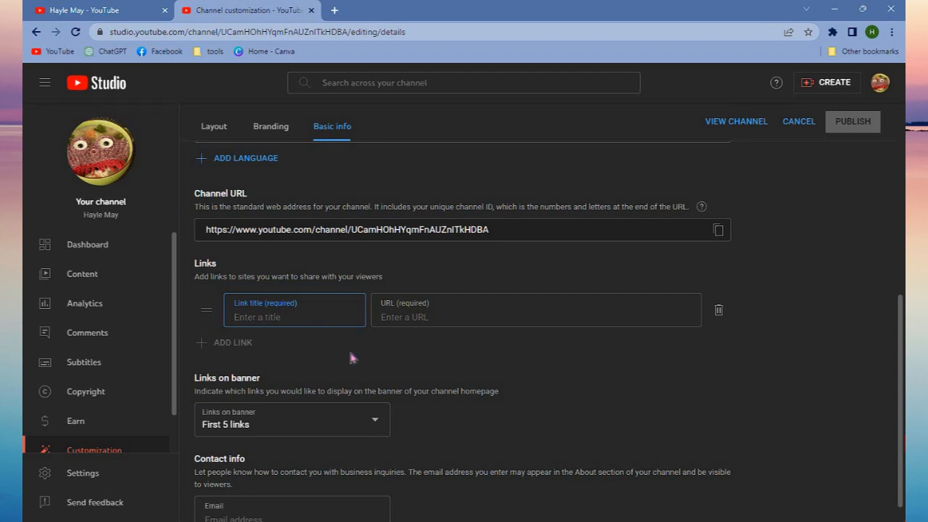
{"action": "scroll", "coordinate": [355, 354], "scroll_direction": "down", "scroll_amount": 1}
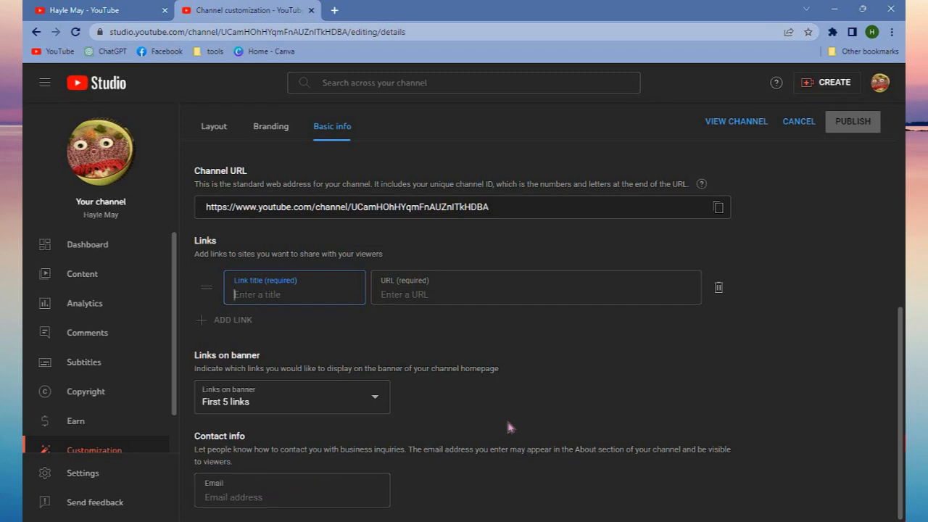
{"action": "scroll", "coordinate": [507, 426], "scroll_direction": "up", "scroll_amount": 4}
{"action": "scroll", "coordinate": [507, 426], "scroll_direction": "up", "scroll_amount": 2}
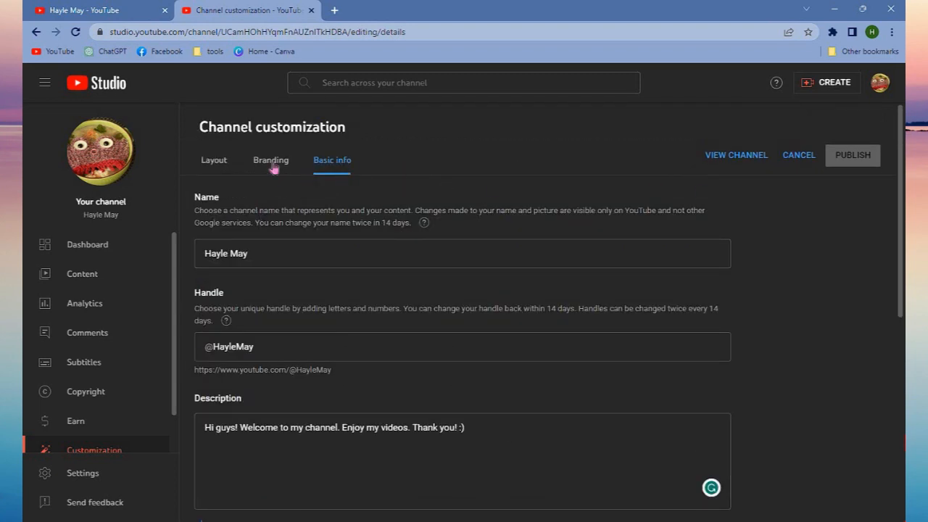
- Check the Layout and Branding settings and delete the empty link entry from the Basic info Links section
{"action": "left_click", "coordinate": [228, 167]}
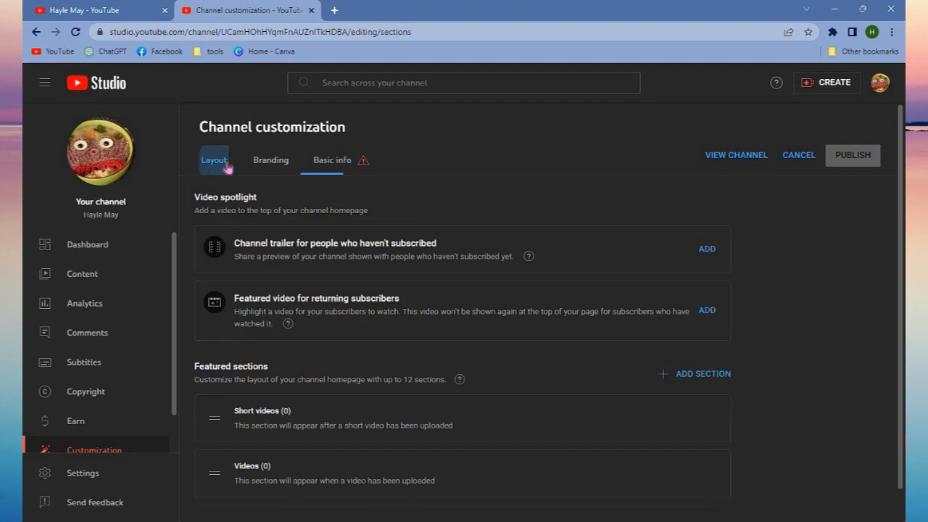
{"action": "left_click", "coordinate": [271, 166]}
{"action": "left_click", "coordinate": [317, 166]}
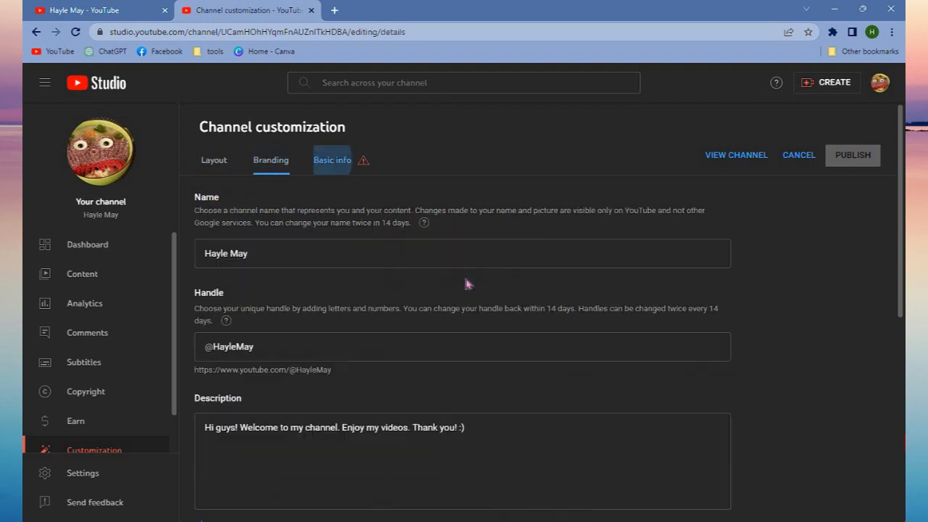
{"action": "scroll", "coordinate": [445, 346], "scroll_direction": "down", "scroll_amount": 3}
{"action": "scroll", "coordinate": [290, 378], "scroll_direction": "down", "scroll_amount": 1}
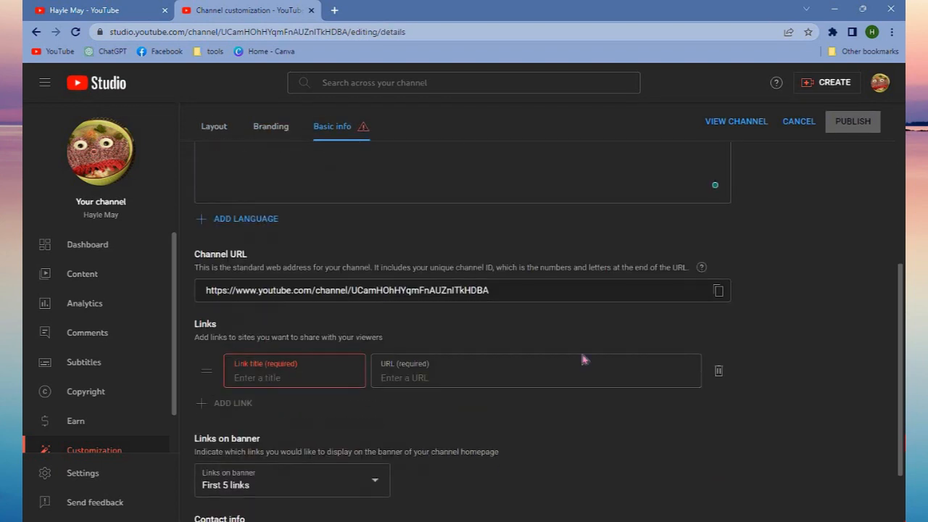
{"action": "left_click", "coordinate": [719, 371]}
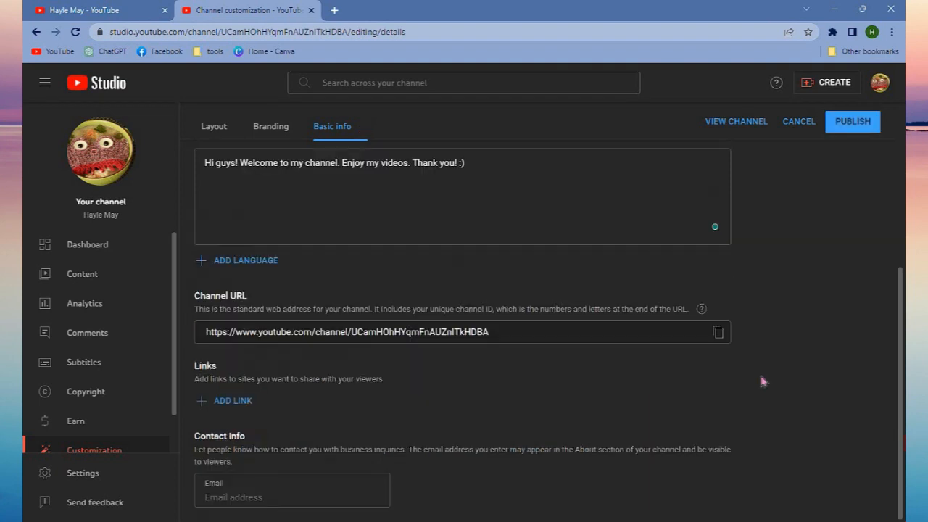
- Publish the channel customization changes after going through Layout, Branding and Basic info, and open the public channel page
{"action": "scroll", "coordinate": [798, 362], "scroll_direction": "up", "scroll_amount": 5}
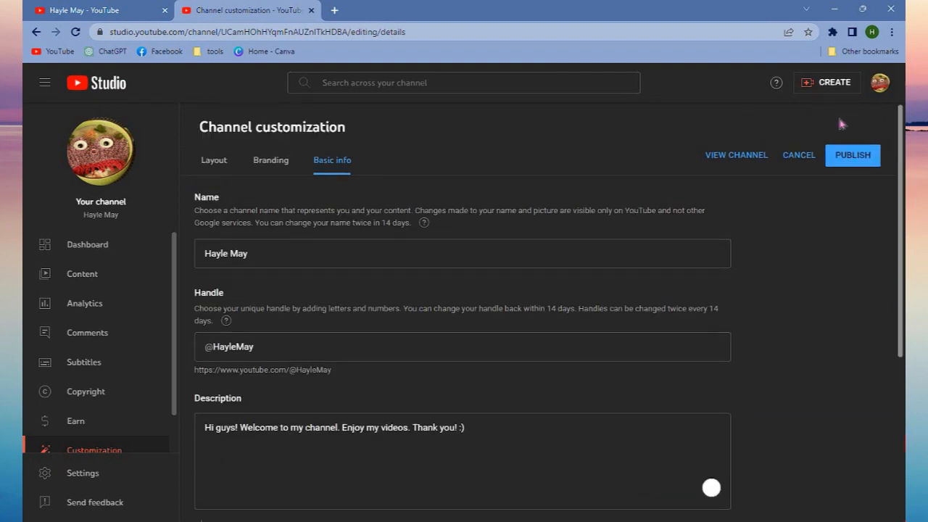
{"action": "left_click", "coordinate": [214, 173]}
{"action": "left_click", "coordinate": [274, 172]}
{"action": "left_click", "coordinate": [345, 168]}
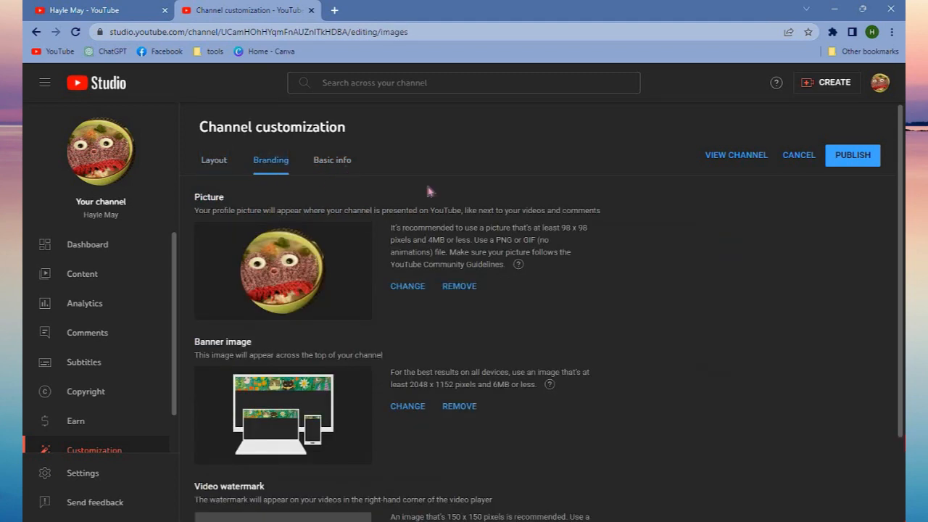
{"action": "left_click", "coordinate": [845, 164]}
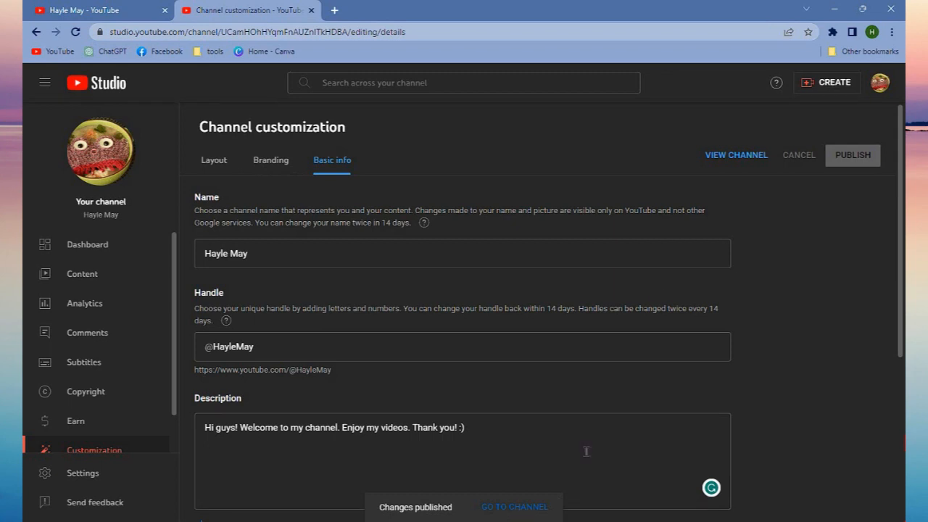
{"action": "left_click", "coordinate": [723, 155]}
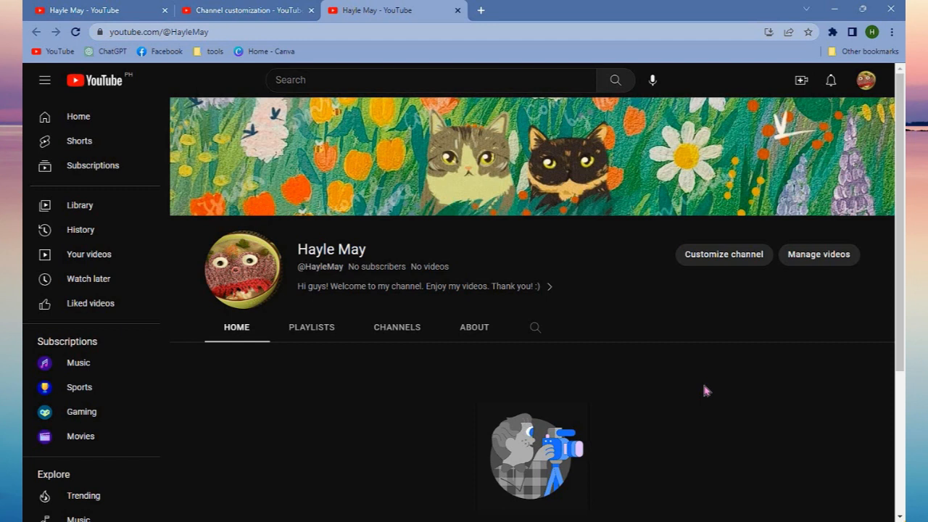
- Look at the options for uploading a video or going live and collapse the channel page's navigation guide
{"action": "left_click", "coordinate": [800, 82]}
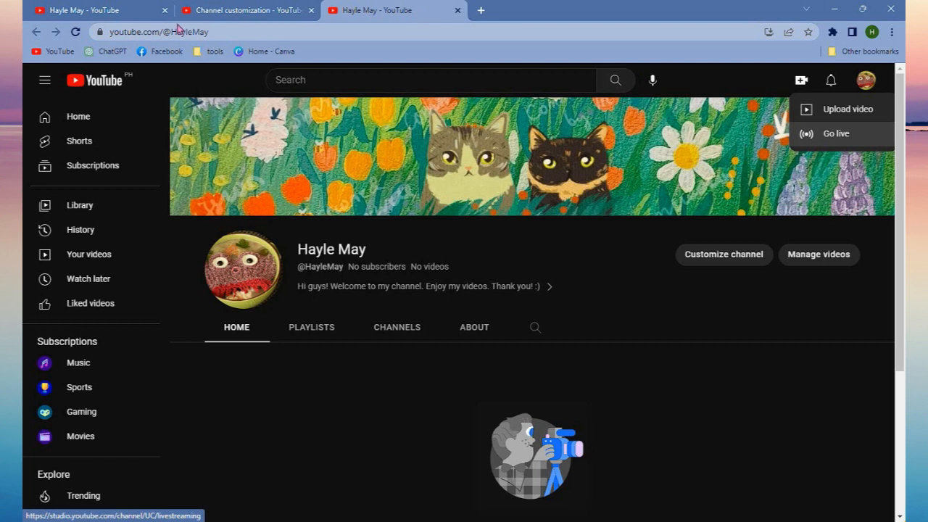
{"action": "left_click", "coordinate": [44, 85]}
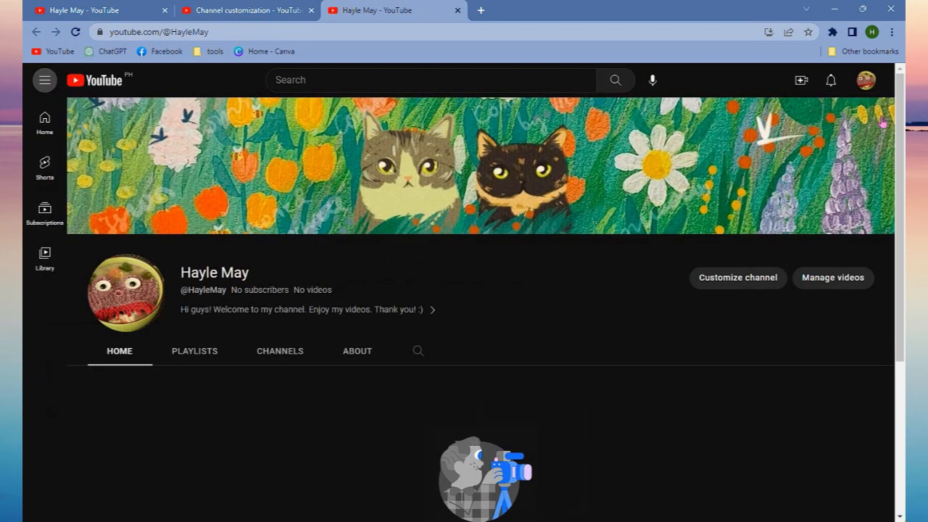